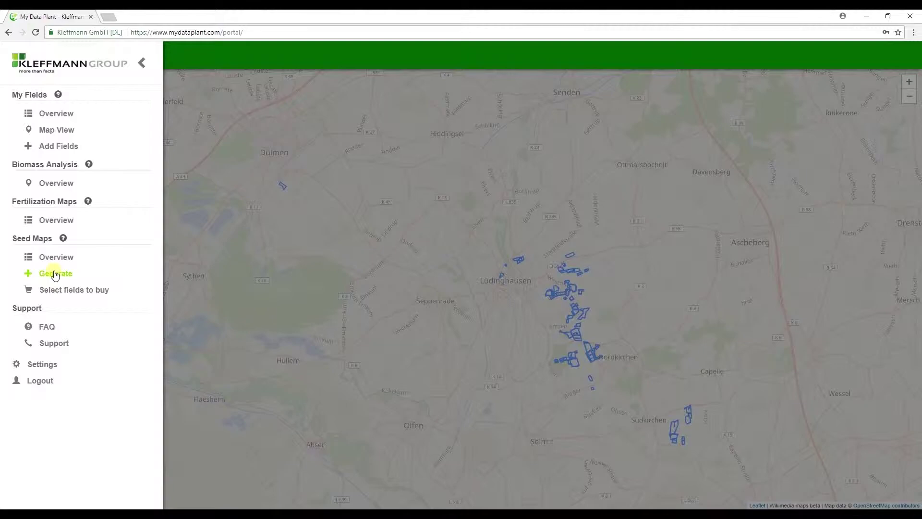
Start generating a seed map, sort the fields by name in descending order and select Teufelsbach, field no. 24.
click(55, 274)
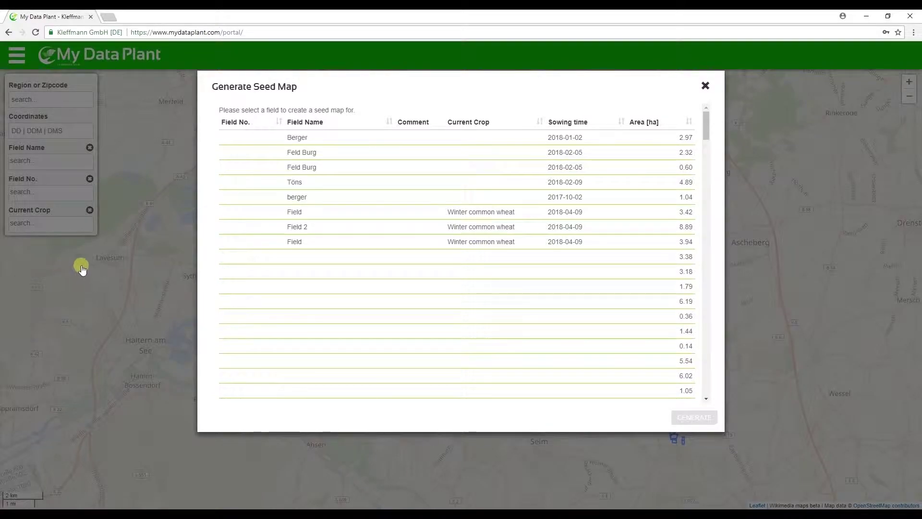
click(390, 123)
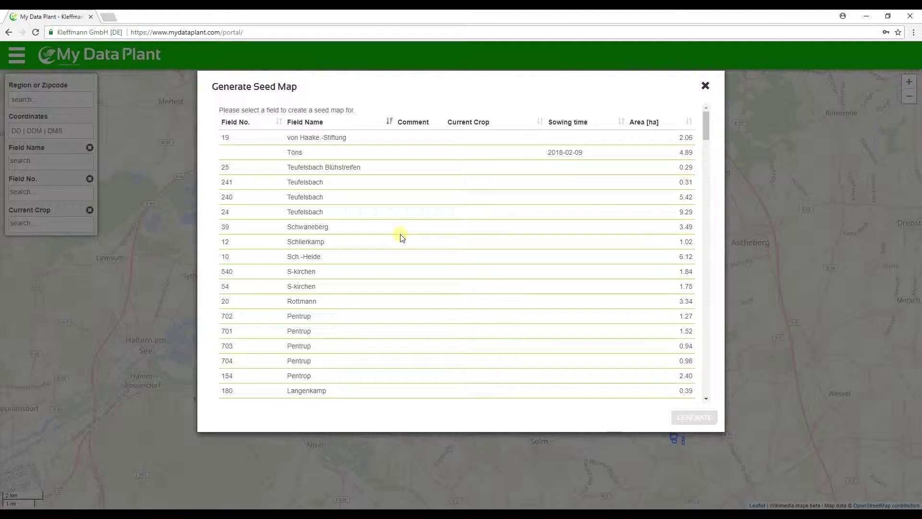
click(401, 236)
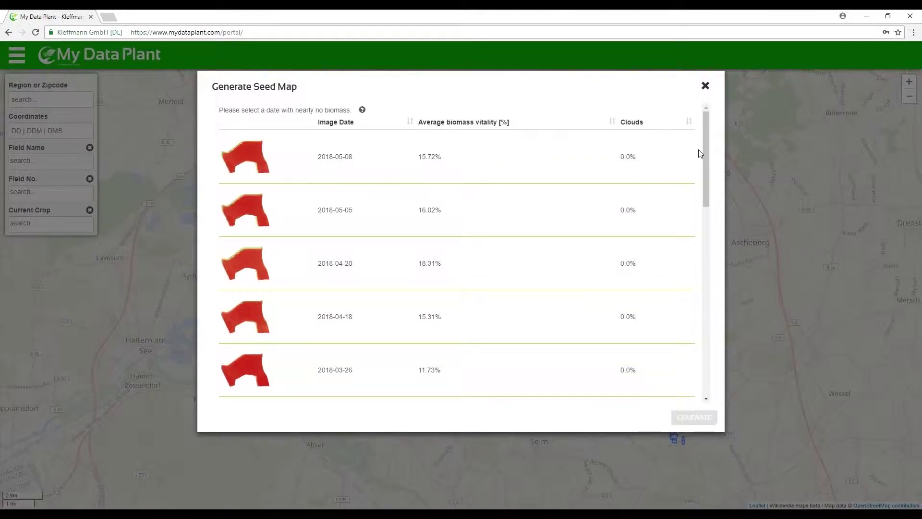
Select the 2018-03-04 image as the date with nearly no biomass and the 2017-06-02 image as the date shortly after sowing.
drag(705, 154, 704, 210)
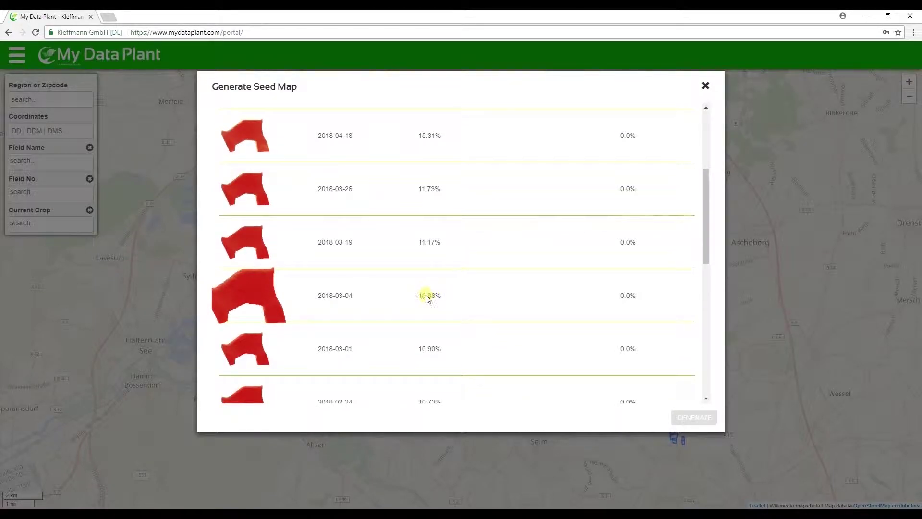
click(252, 287)
click(250, 287)
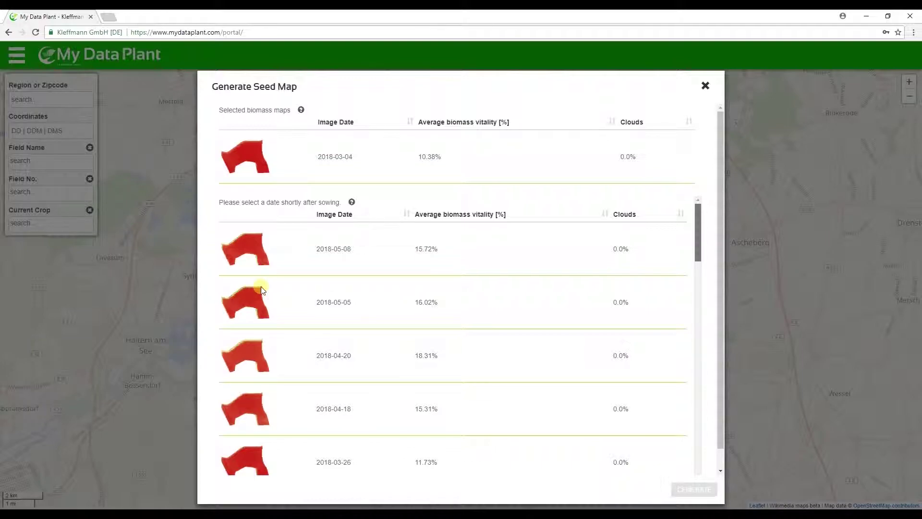
drag(698, 242, 702, 448)
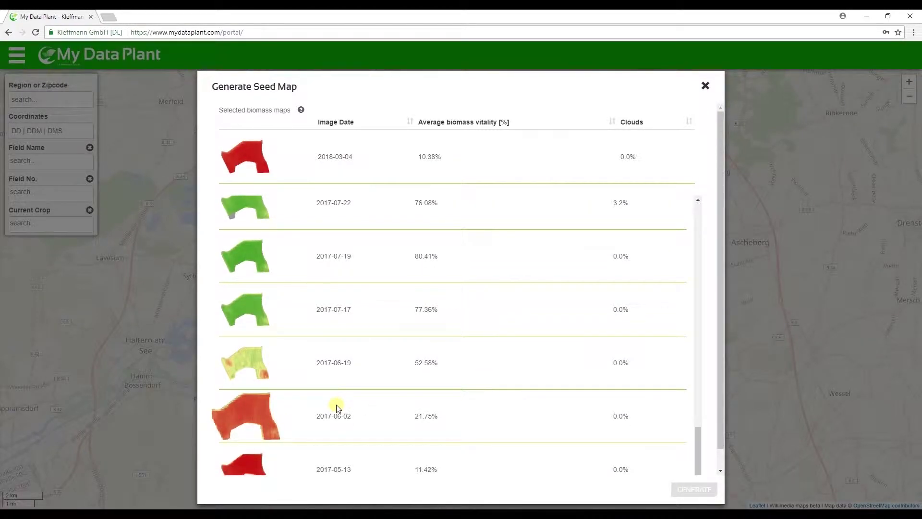
click(252, 414)
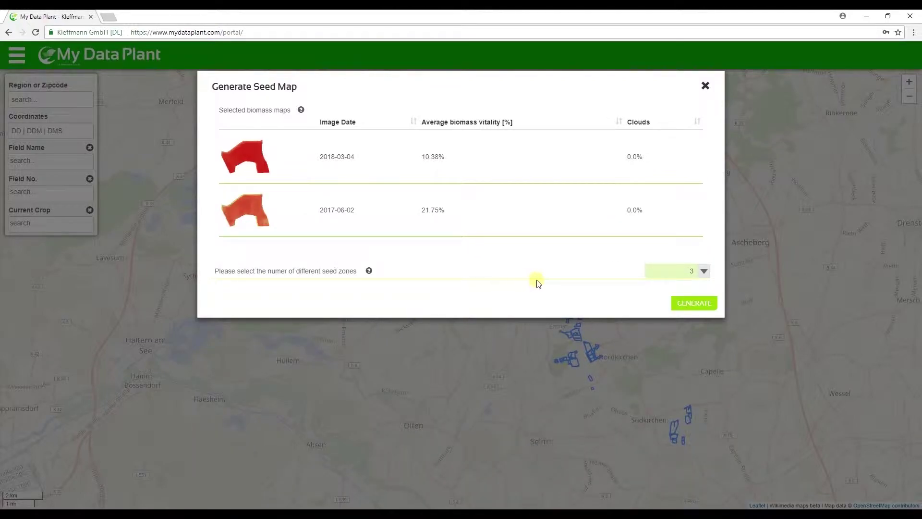
Set the number of different seed zones to 5 and generate the seed map.
click(701, 272)
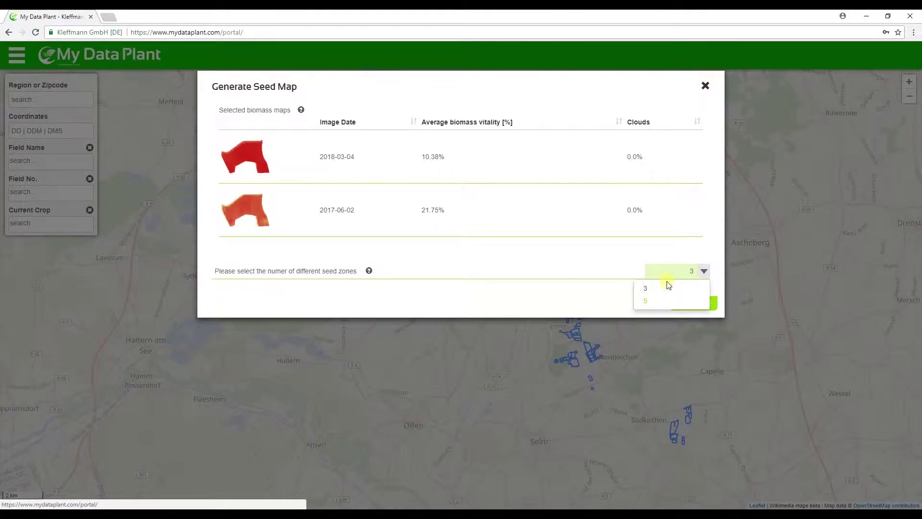
click(646, 302)
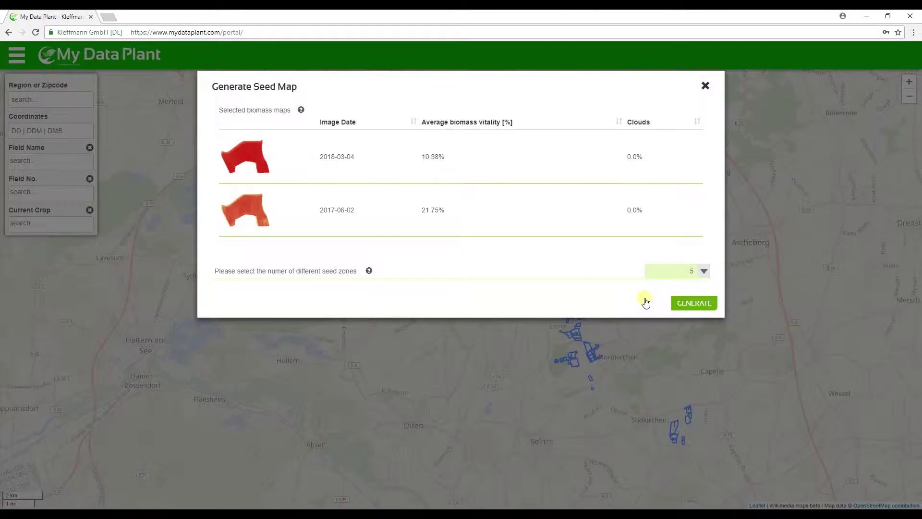
click(680, 303)
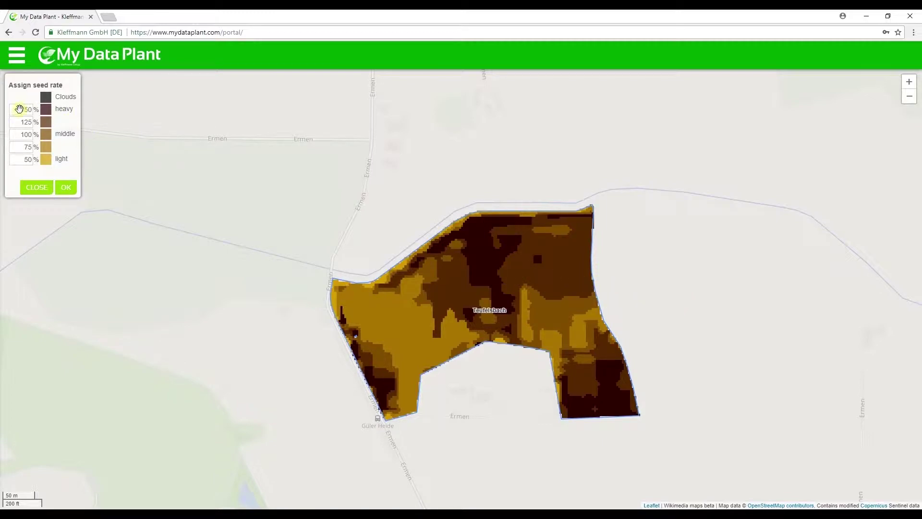
Assign seed rates of 120, 110, 100, 90 and 80 % to the five soil zones from heavy to light, and confirm them.
double_click(23, 109)
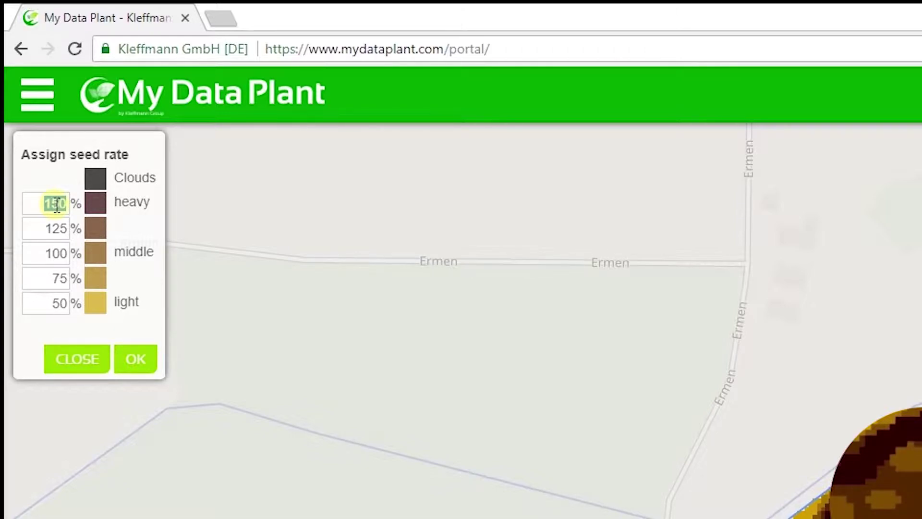
text(120)
drag(67, 229, 97, 276)
text(110)
text(100)
text(90)
drag(39, 304, 59, 307)
text(80)
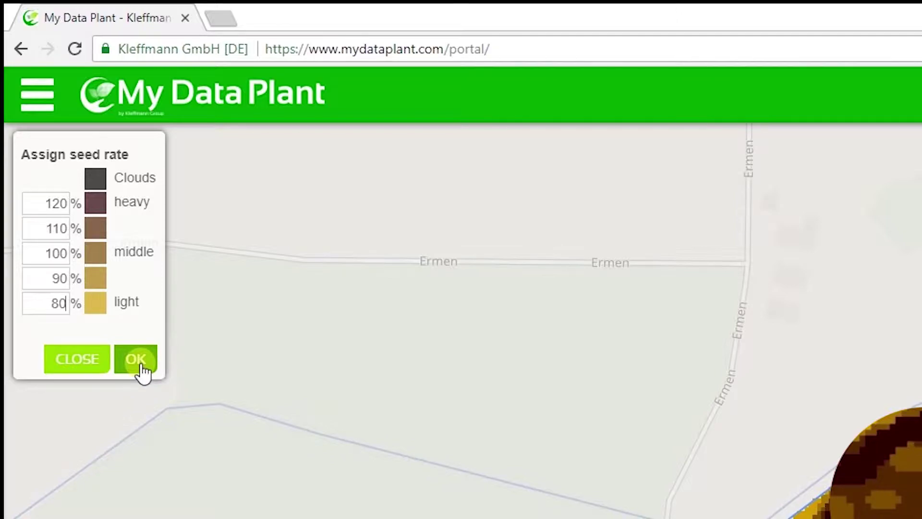
click(137, 360)
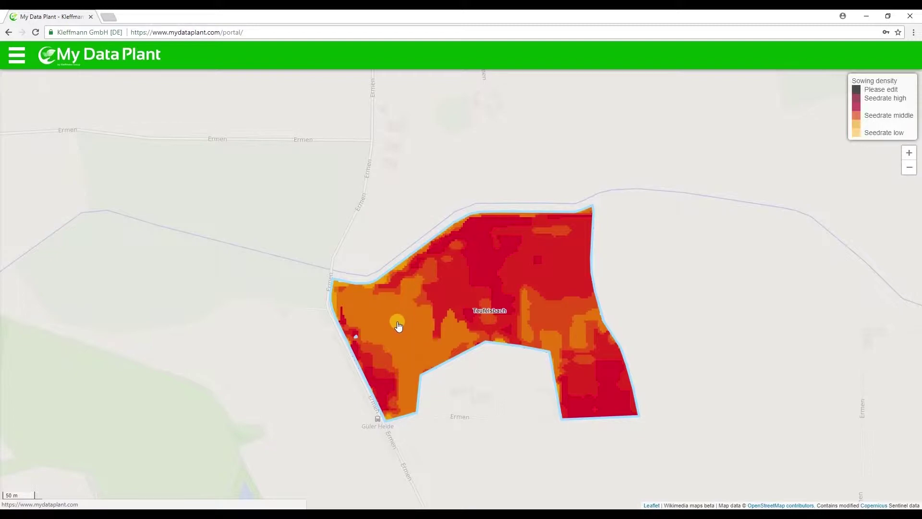
Set the sowing density of the large orange seed zone in the western part of the field to 95 %.
click(399, 327)
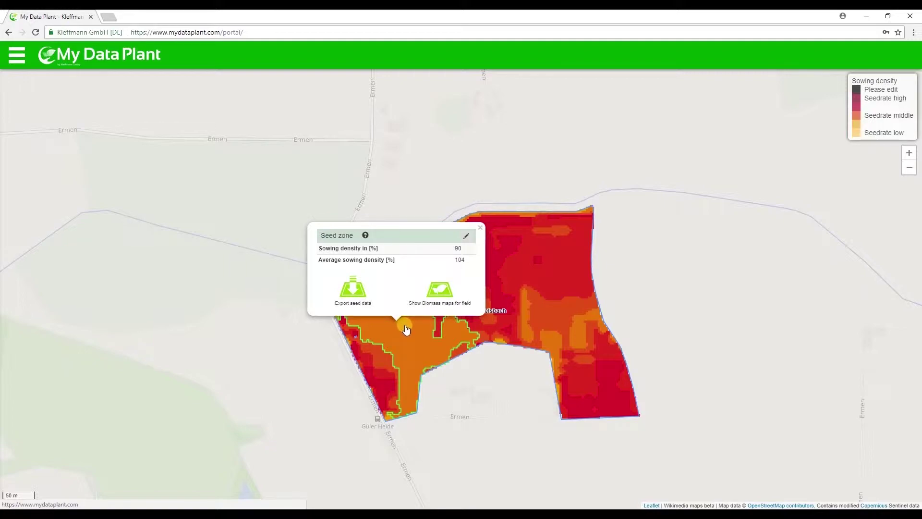
click(467, 235)
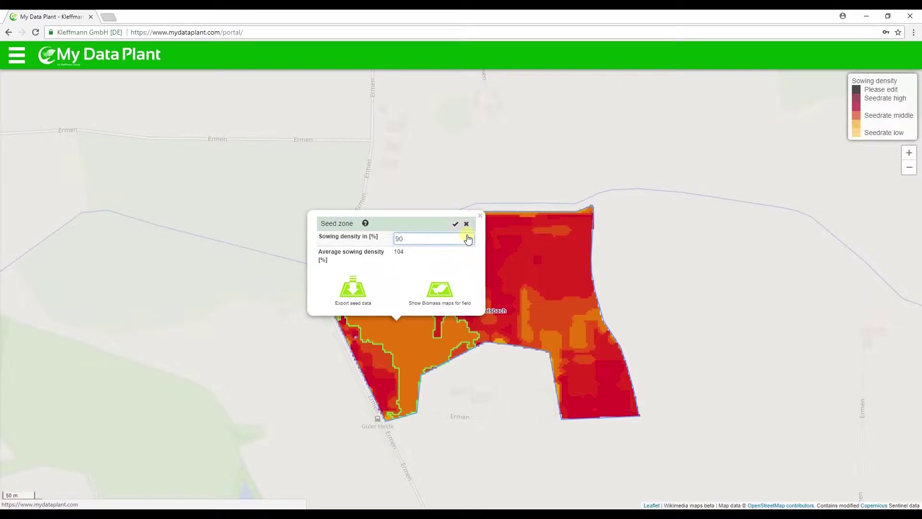
double_click(432, 239)
text(95)
key(Return)
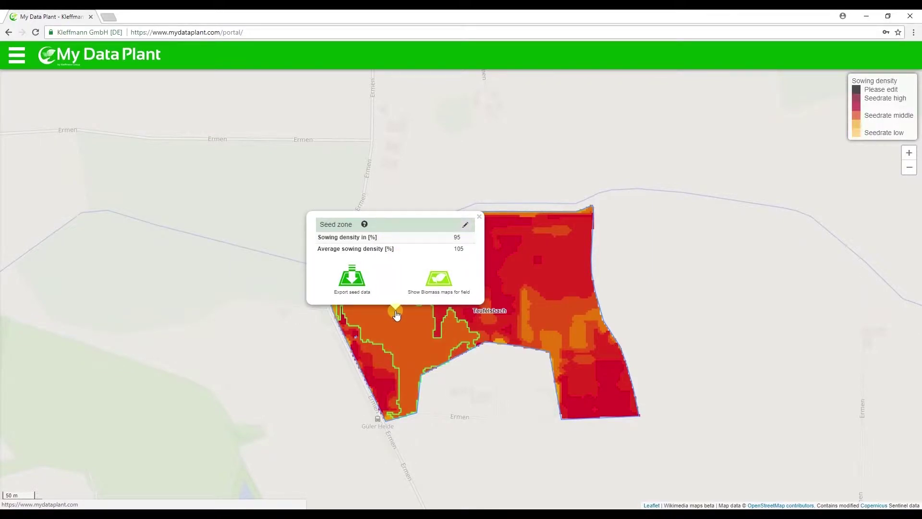
Open the seed data export for the field and set a seed target value of 150 with the unit kg/hectare.
click(352, 282)
key(shift+Tab)
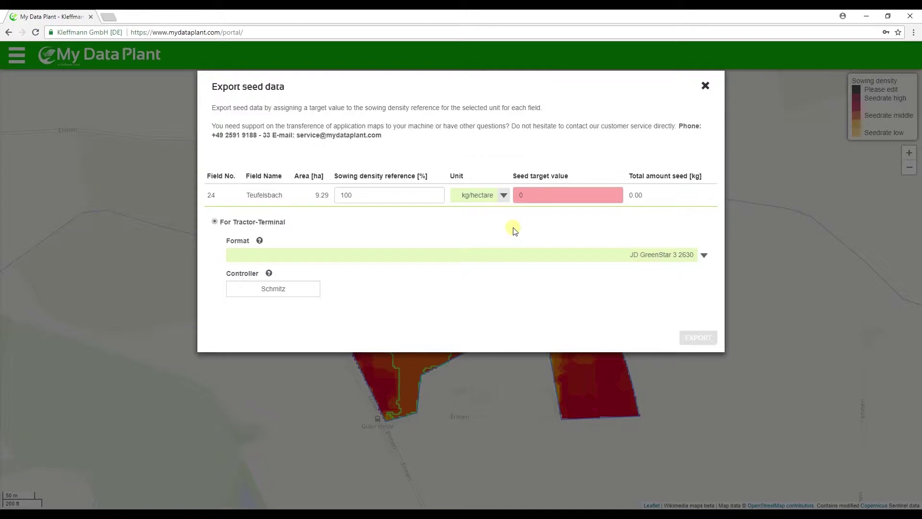
click(503, 196)
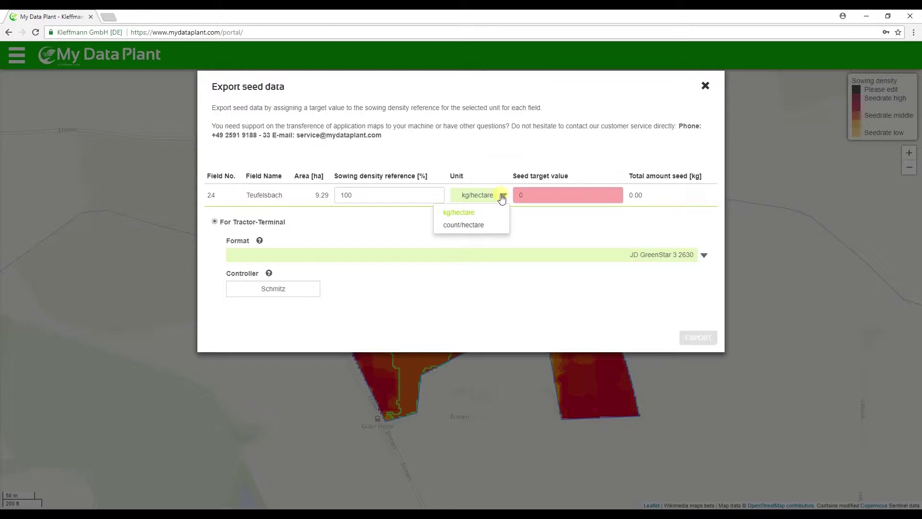
click(475, 212)
click(521, 196)
text(150)
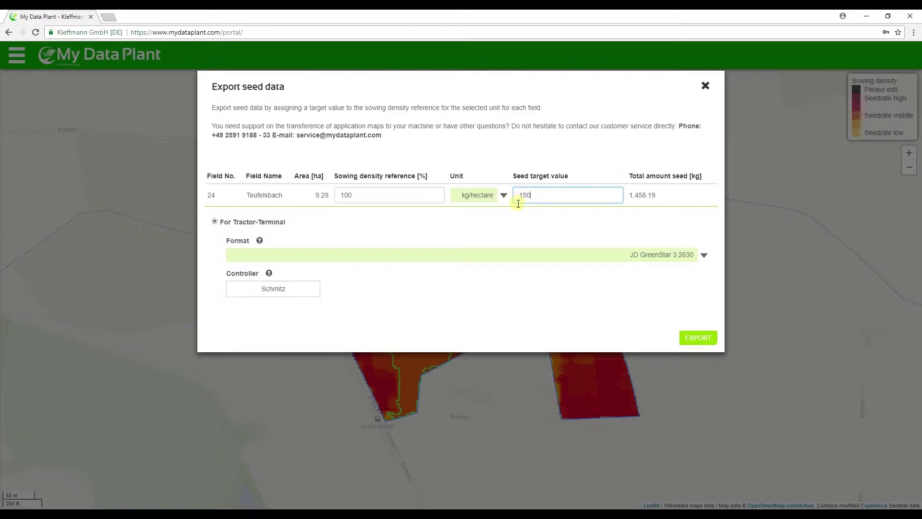
Change the seed unit to count/hectare and set the seed target value to 90,000.
click(470, 226)
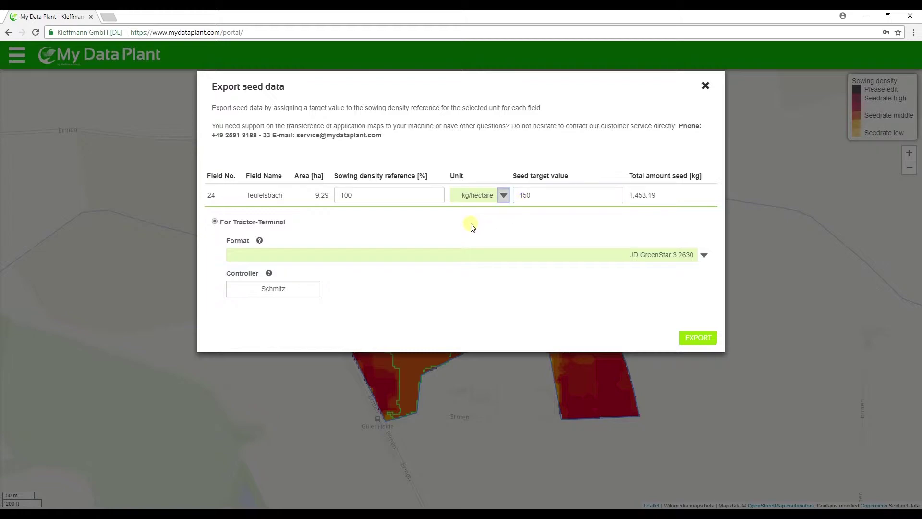
click(504, 197)
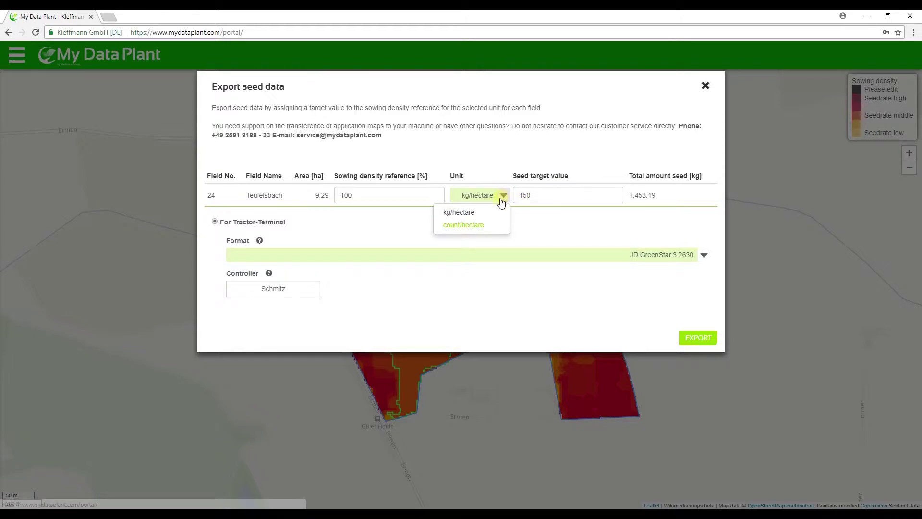
click(486, 226)
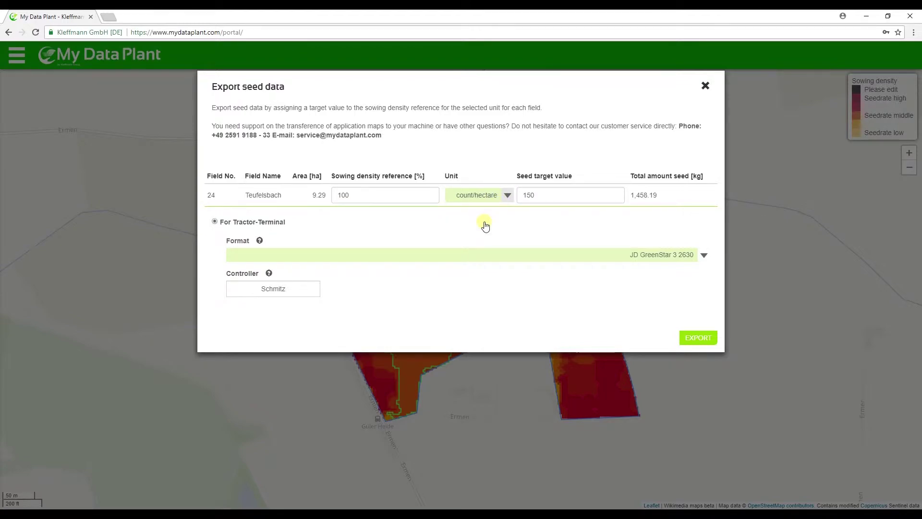
drag(544, 197, 522, 195)
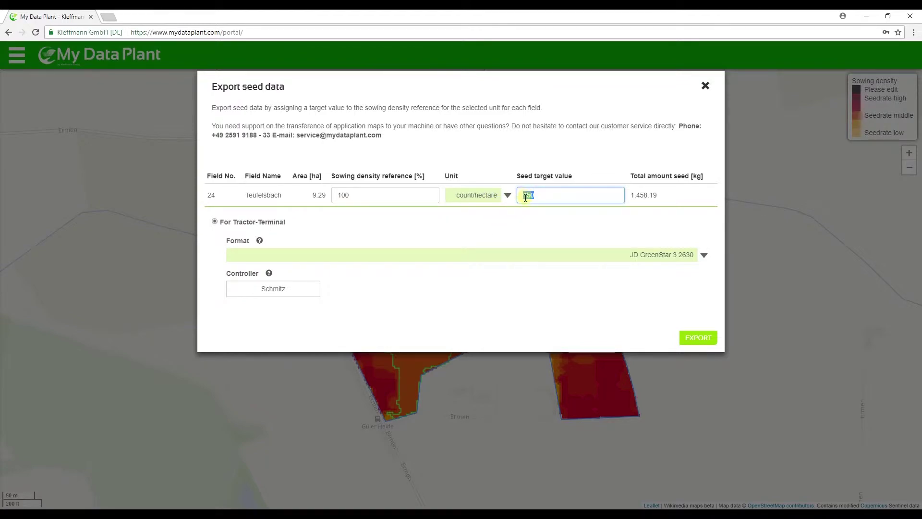
text(90000)
key(Tab)
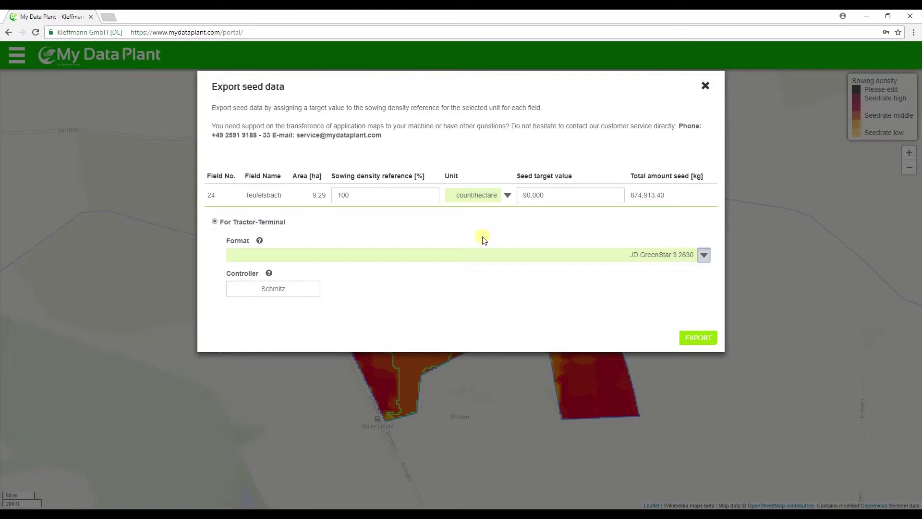
Choose JD Gen 4 Command Center as the tractor-terminal format and replace the controller entry with the new controller's name.
click(703, 262)
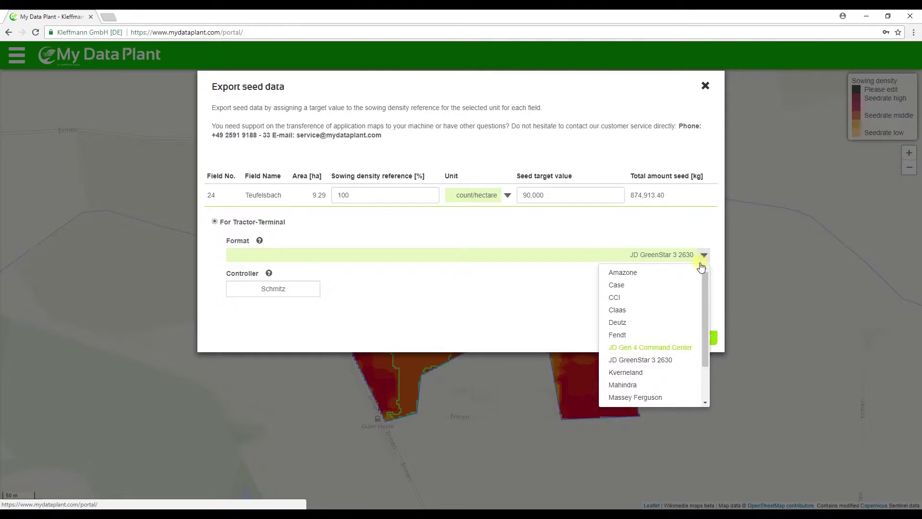
click(658, 347)
double_click(288, 289)
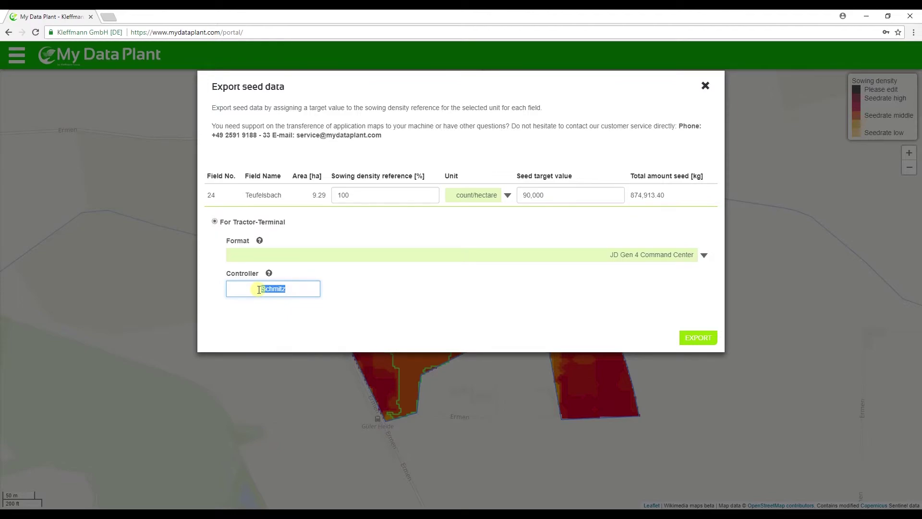
text(Meier)
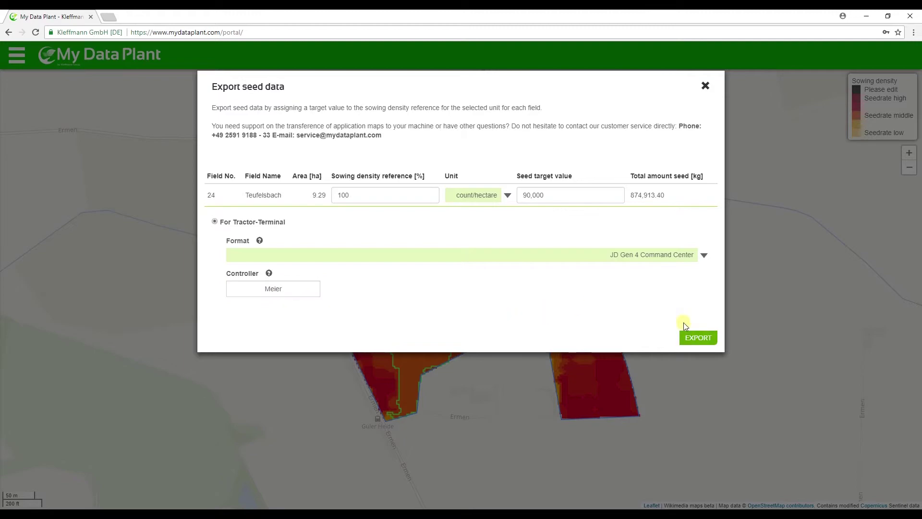